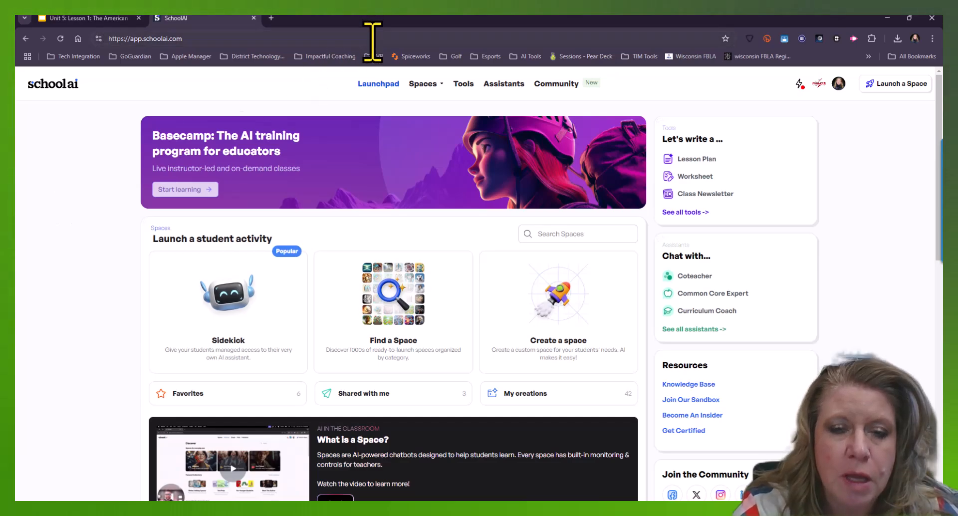
Open the Multiple Choice Quiz generator and enter "The American Revelotion" as the subject and details
{"action": "left_click", "coordinate": [463, 84]}
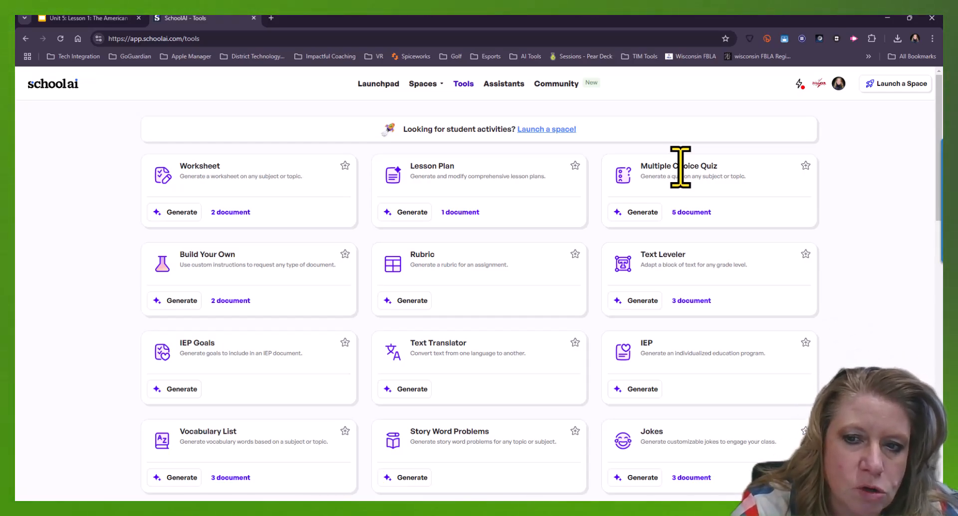
{"action": "left_click", "coordinate": [644, 213]}
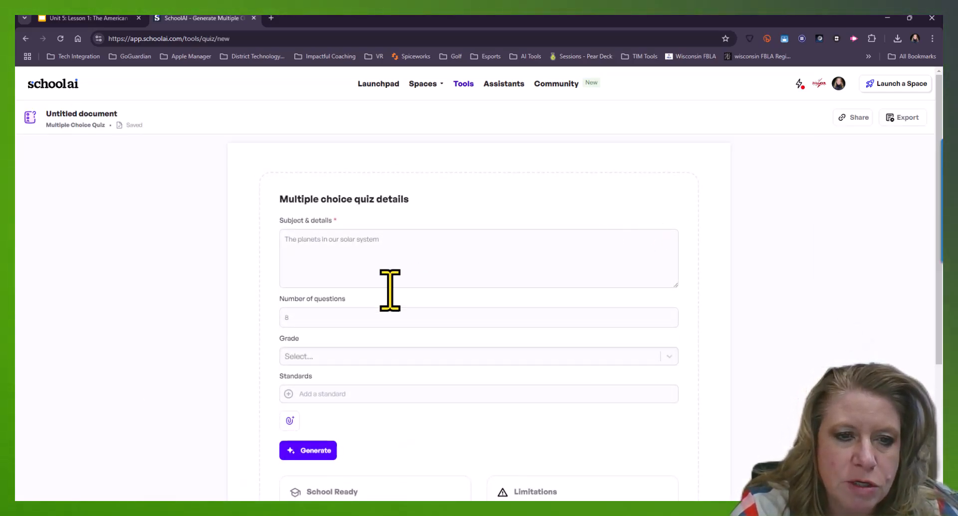
{"action": "left_click", "coordinate": [358, 240]}
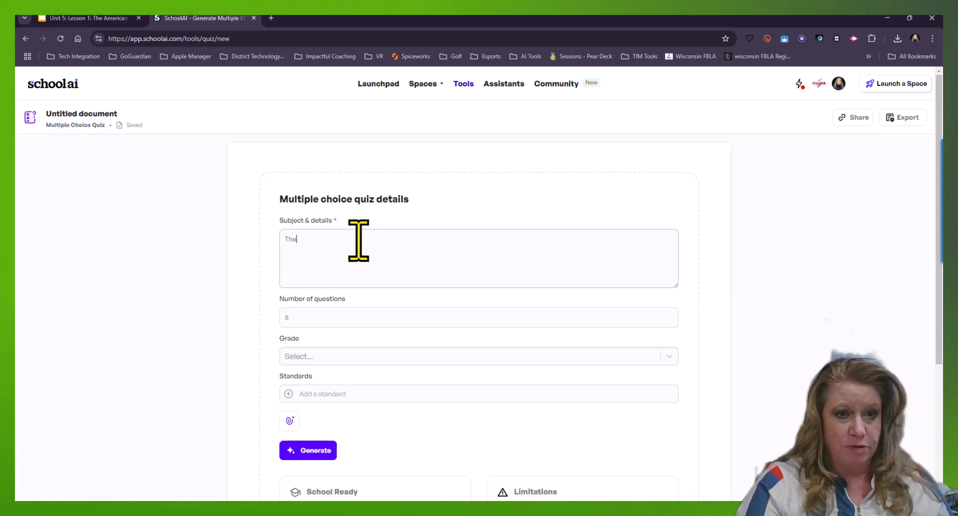
{"action": "type", "text": "The American "}
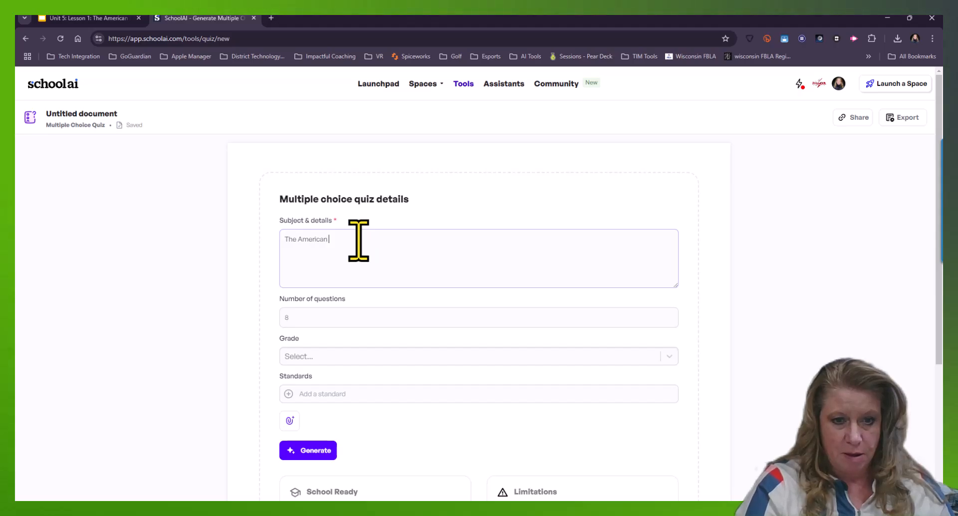
{"action": "type", "text": "Er"}
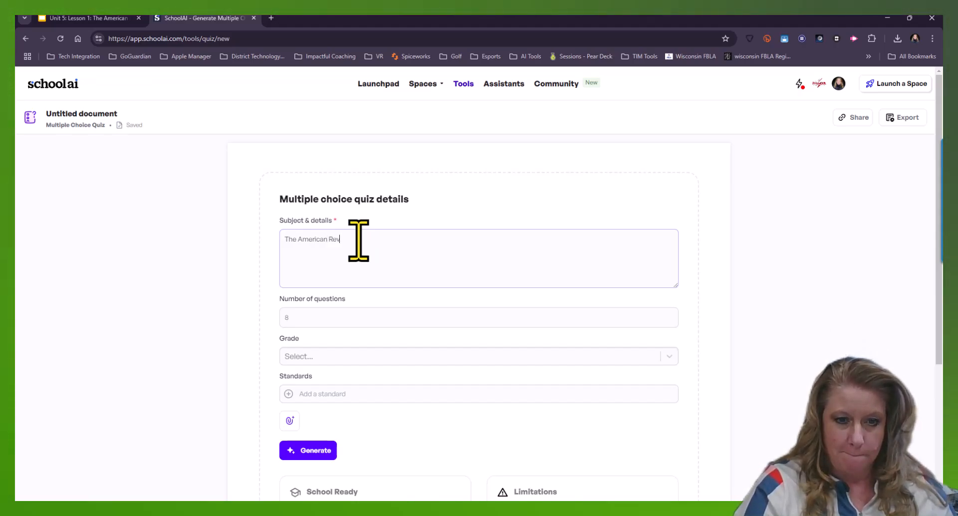
{"action": "type", "text": "velotu"}
{"action": "key", "text": "BackSpace"}
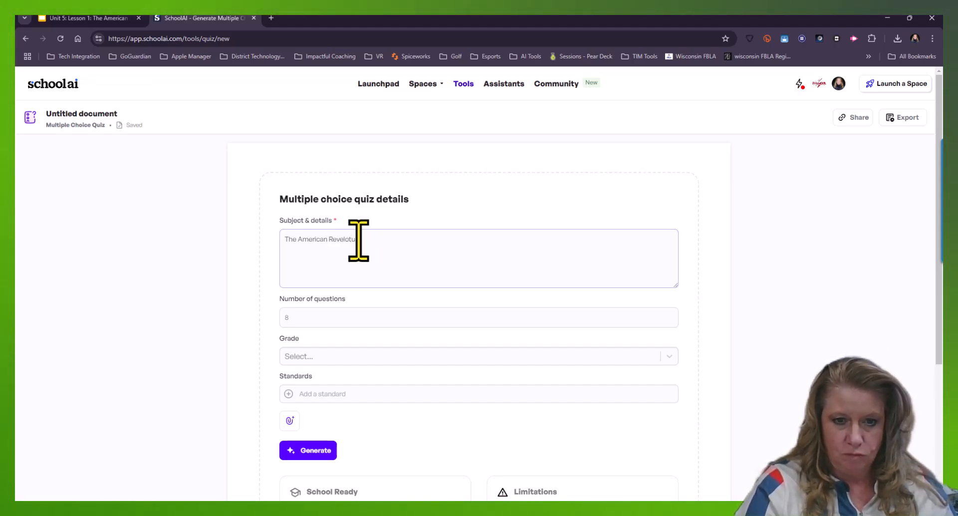
{"action": "type", "text": "ion"}
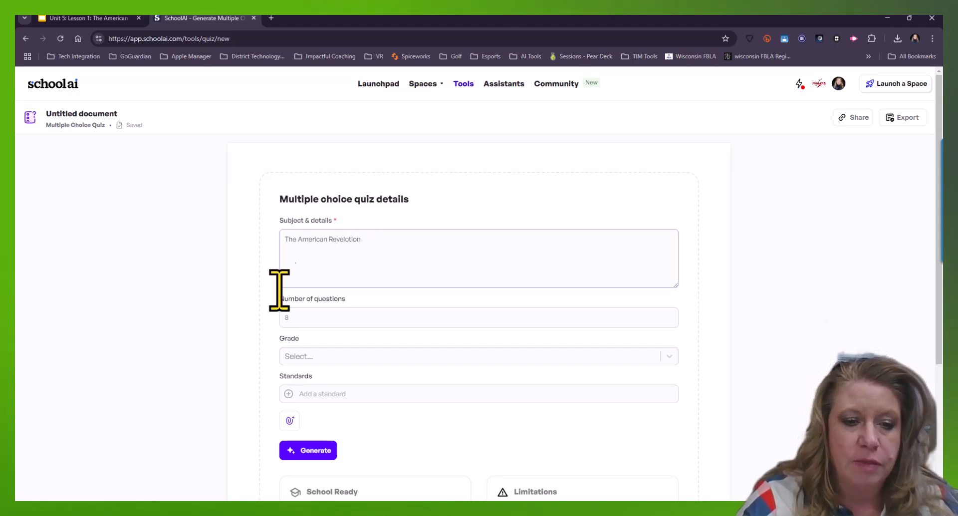
Set the number of questions to 12 and the grade to 7th
{"action": "left_click", "coordinate": [299, 317]}
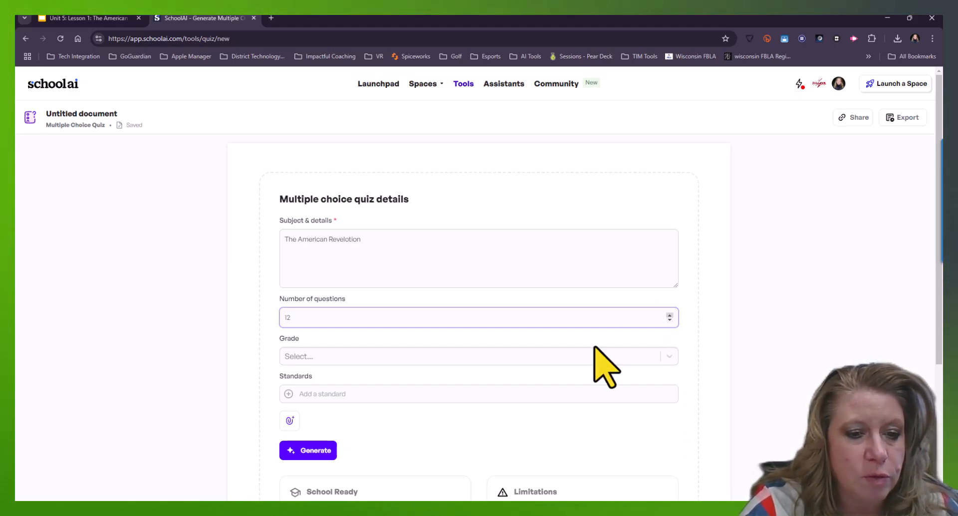
{"action": "left_click", "coordinate": [381, 356]}
{"action": "scroll", "coordinate": [434, 389], "scroll_direction": "down", "scroll_amount": 3}
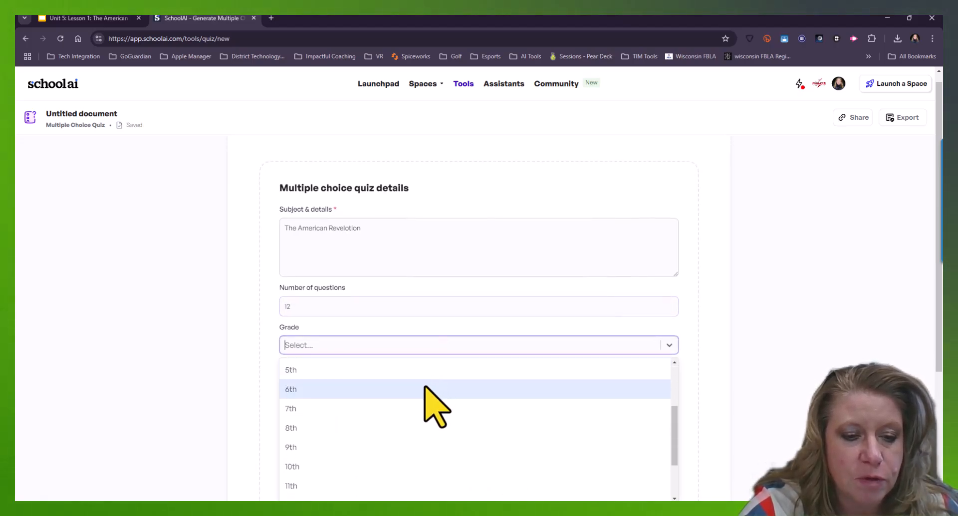
{"action": "left_click", "coordinate": [397, 410]}
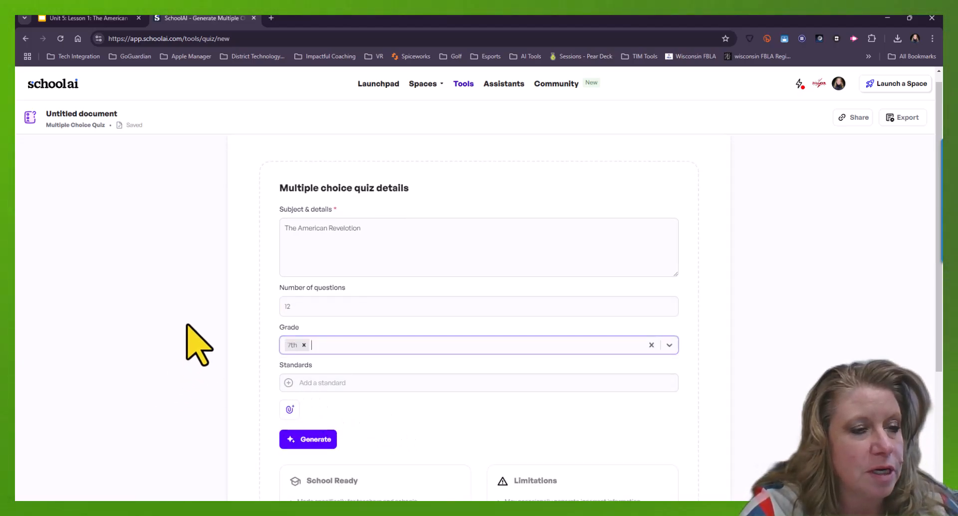
Switch to the Unit 5 Lesson 1 American Revolution presentation and download it as a PDF document
{"action": "scroll", "coordinate": [187, 326], "scroll_direction": "down", "scroll_amount": 2}
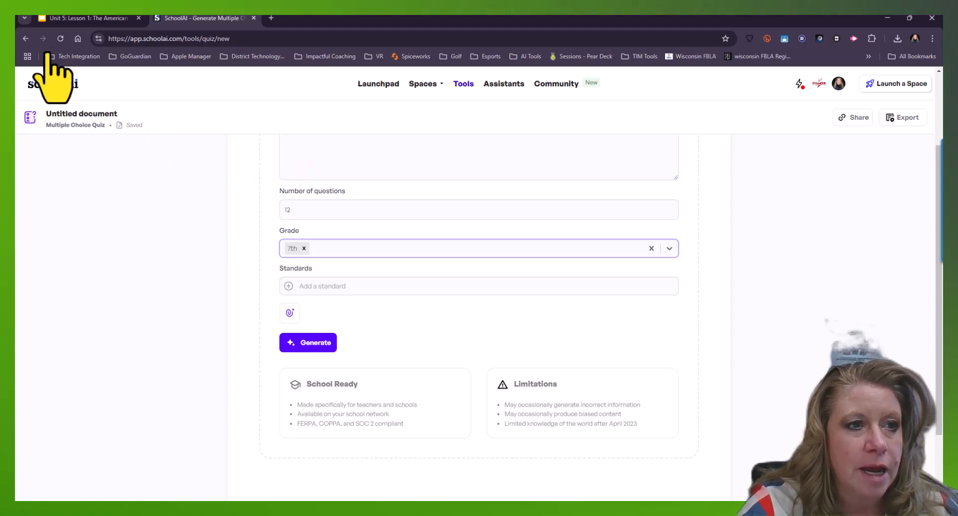
{"action": "left_click", "coordinate": [81, 19]}
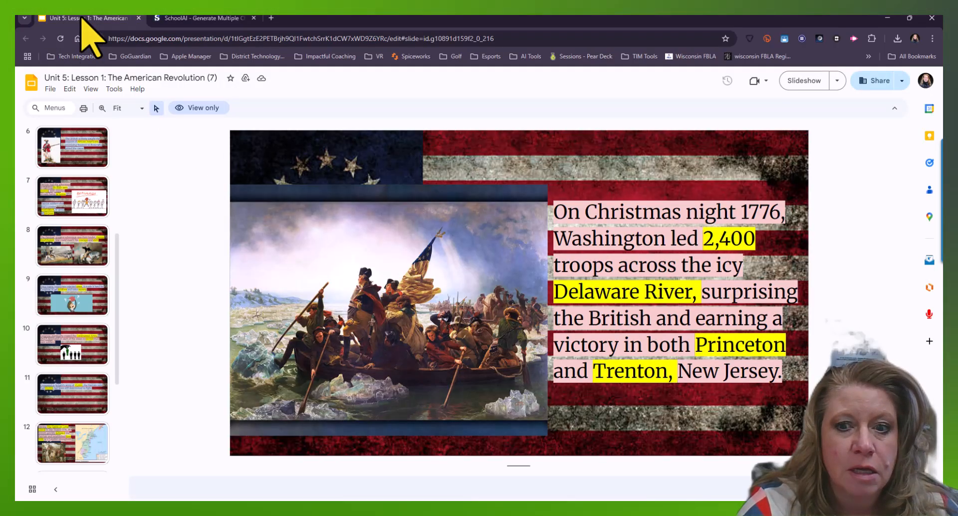
{"action": "scroll", "coordinate": [94, 299], "scroll_direction": "up", "scroll_amount": 3}
{"action": "left_click", "coordinate": [97, 217]}
{"action": "scroll", "coordinate": [90, 205], "scroll_direction": "up", "scroll_amount": 5}
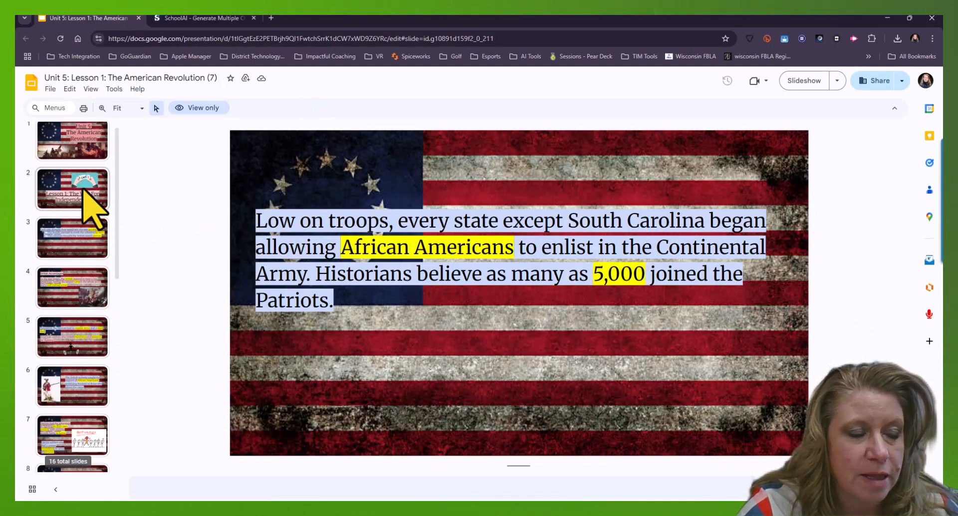
{"action": "left_click", "coordinate": [76, 159]}
{"action": "left_click", "coordinate": [64, 209]}
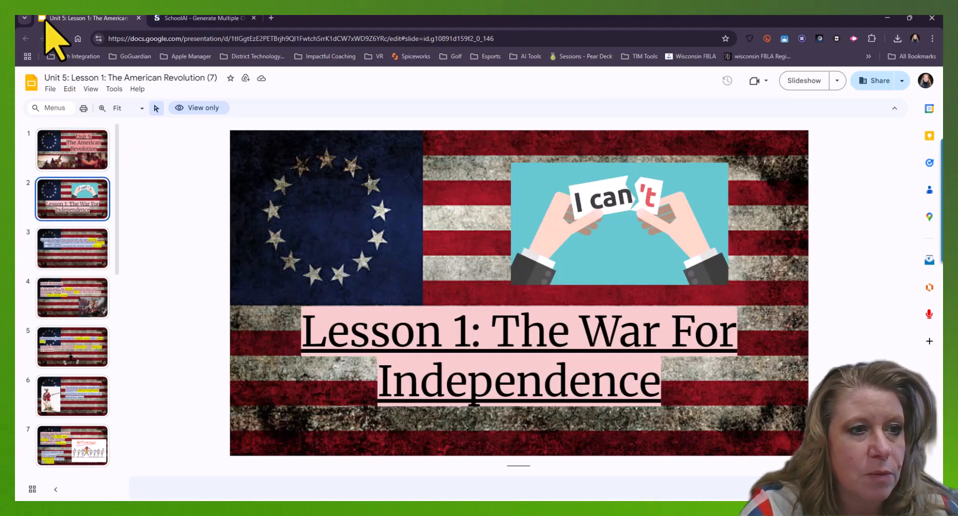
{"action": "left_click", "coordinate": [50, 90]}
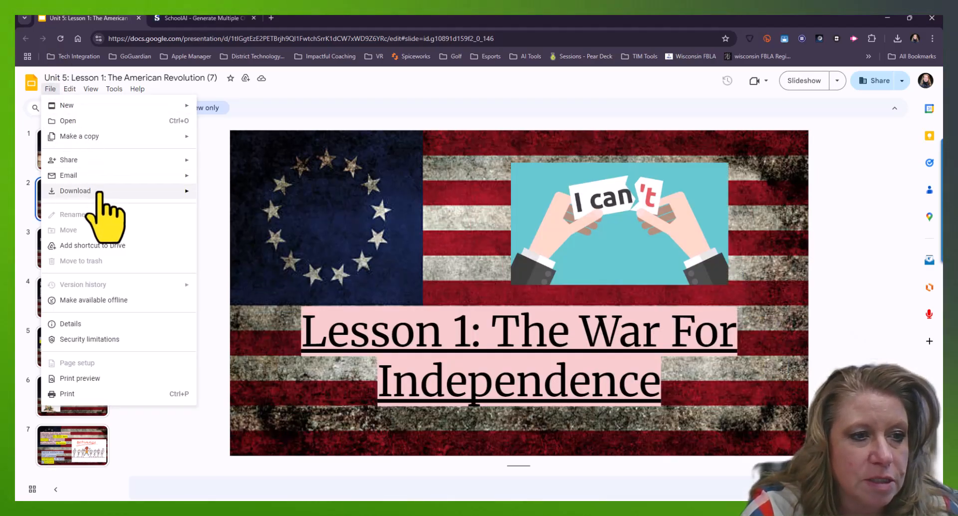
{"action": "mouse_move", "coordinate": [100, 192]}
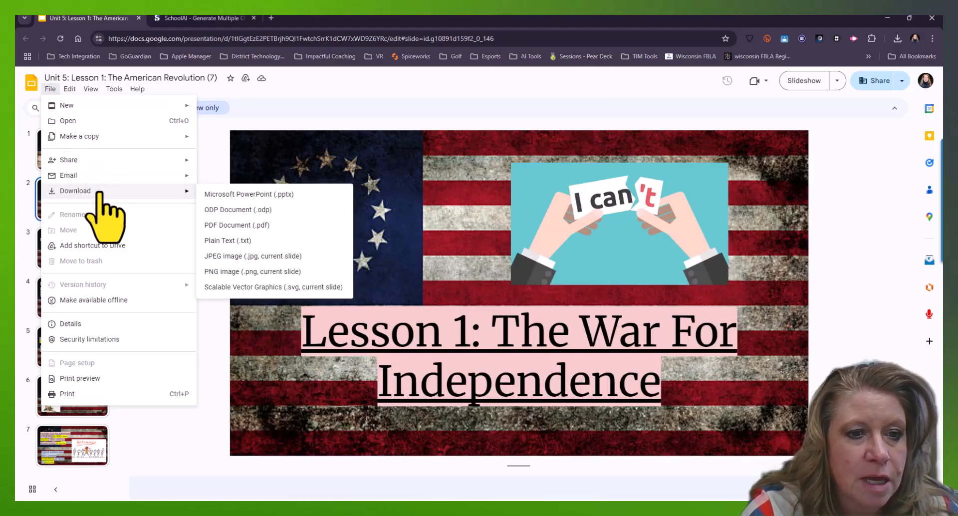
{"action": "left_click", "coordinate": [264, 225]}
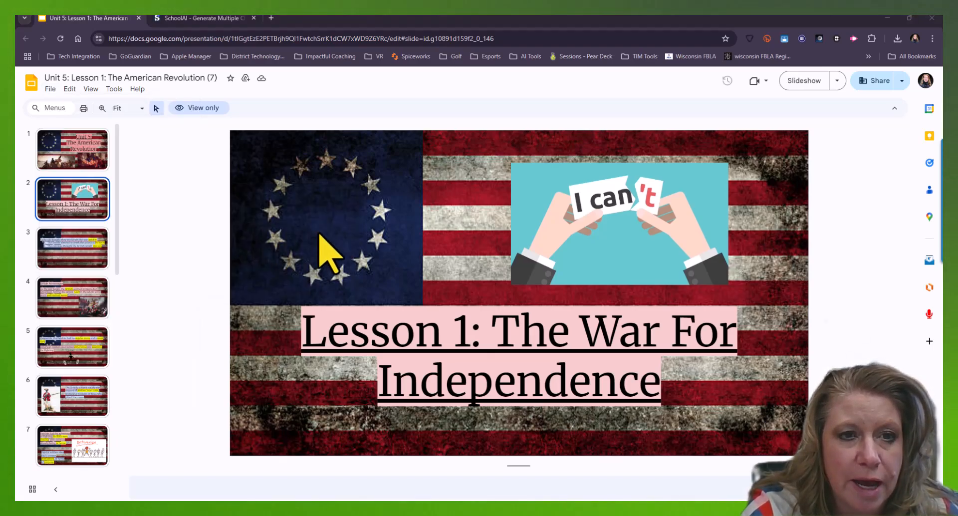
{"action": "left_click", "coordinate": [396, 251]}
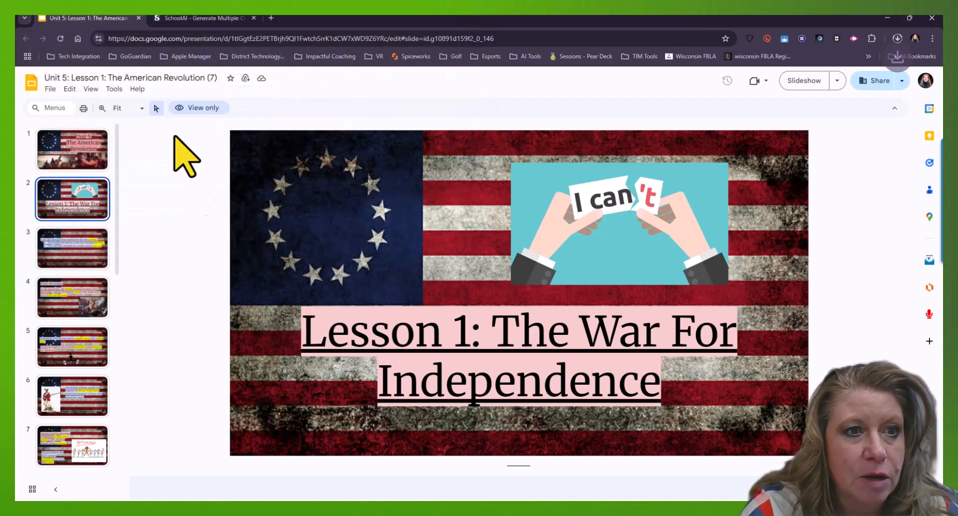
Back in the quiz form, upload the downloaded "Unit 5_ Lesson 1_ The American Revolution (7).pdf" from the device
{"action": "left_click", "coordinate": [211, 19]}
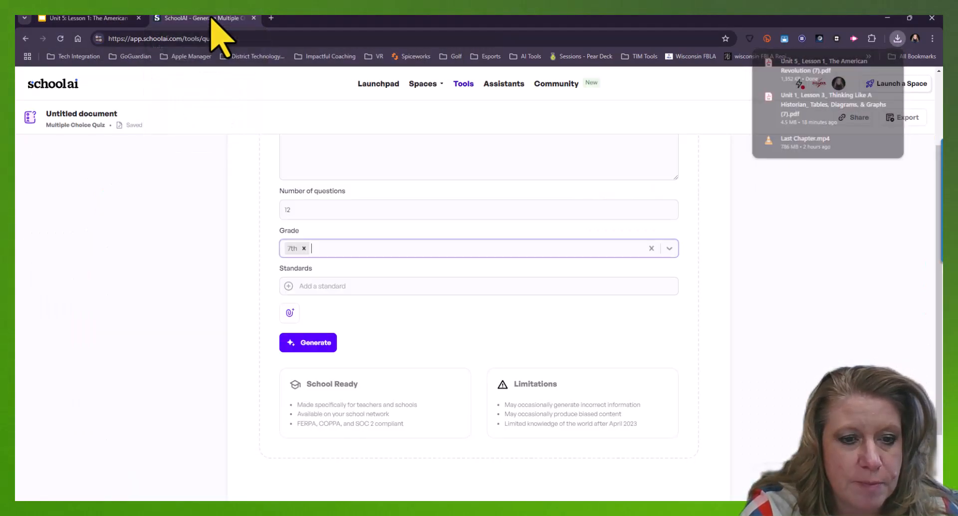
{"action": "left_click", "coordinate": [289, 312]}
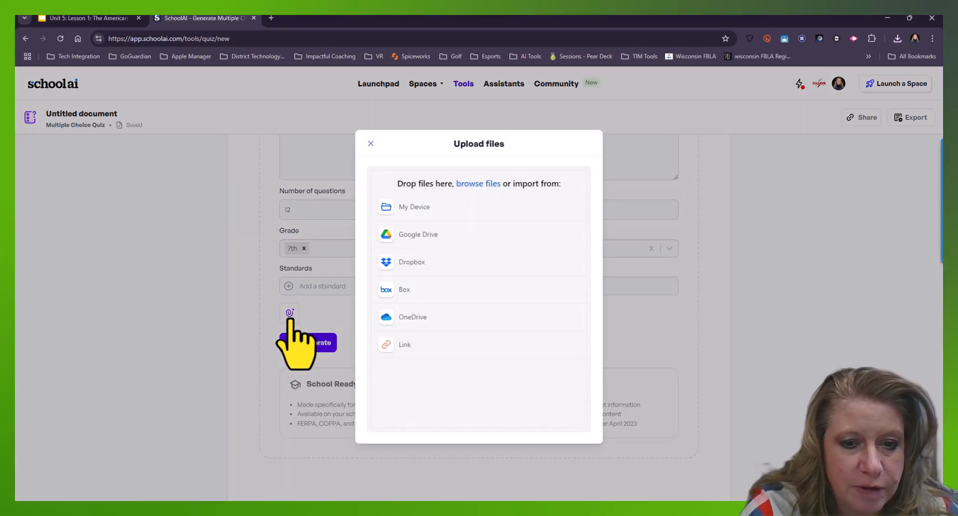
{"action": "left_click", "coordinate": [423, 209]}
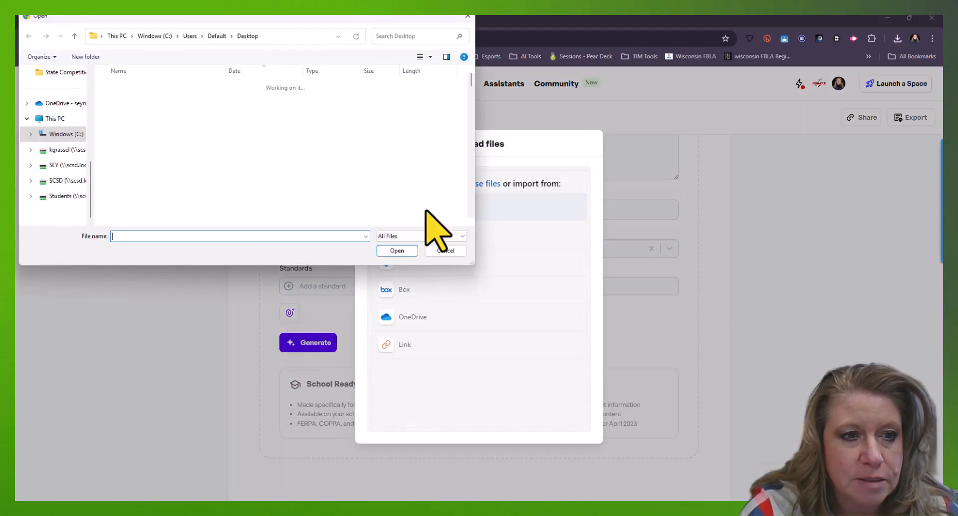
{"action": "left_click", "coordinate": [208, 98]}
{"action": "left_click", "coordinate": [395, 250]}
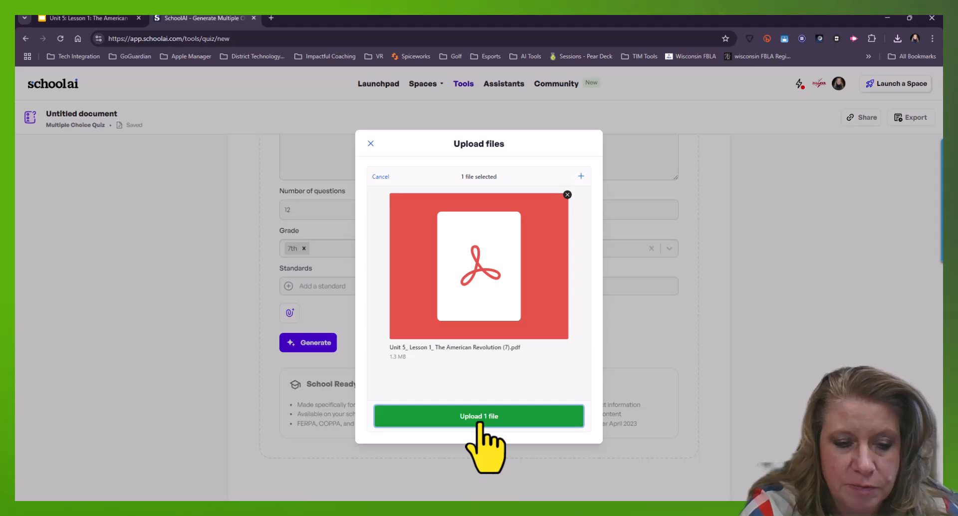
{"action": "left_click", "coordinate": [478, 417]}
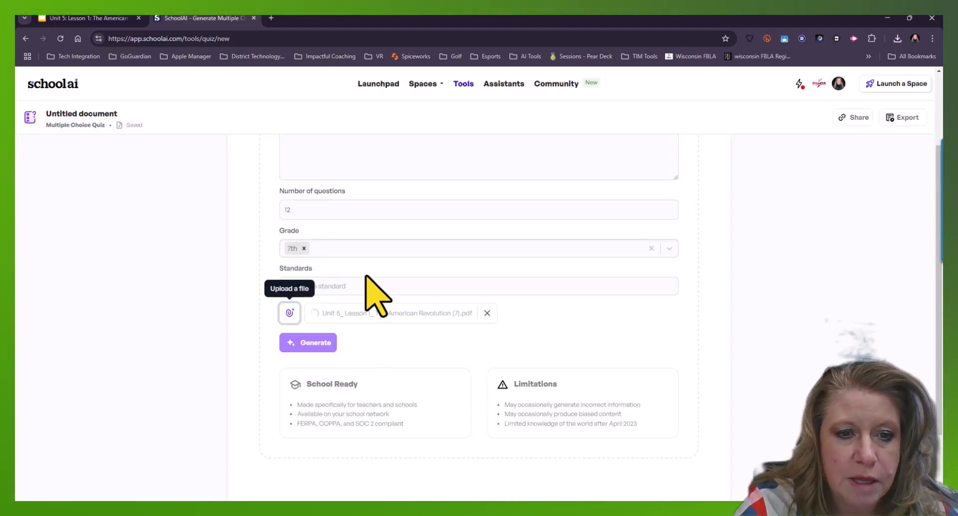
Open the standards picker and filter the standards by Wisconsin and 7th grade
{"action": "left_click", "coordinate": [375, 290]}
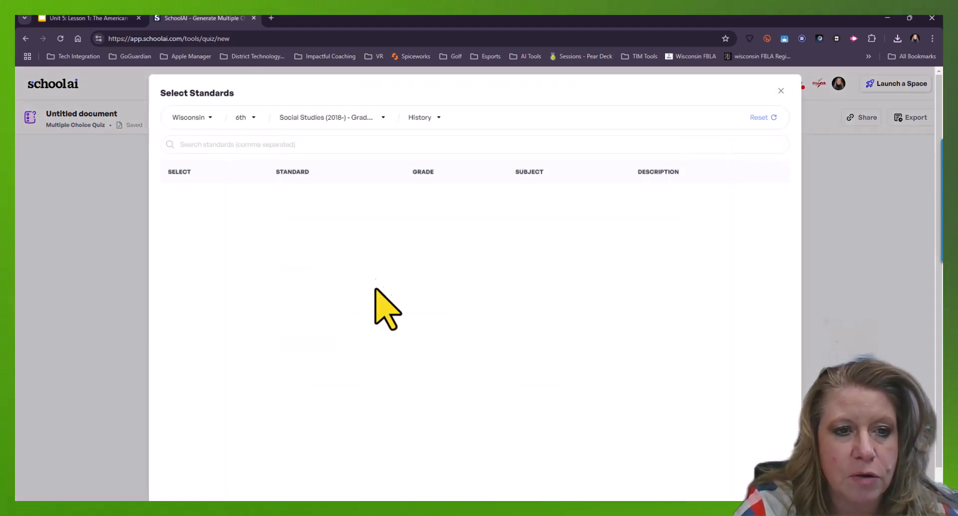
{"action": "left_click", "coordinate": [203, 120]}
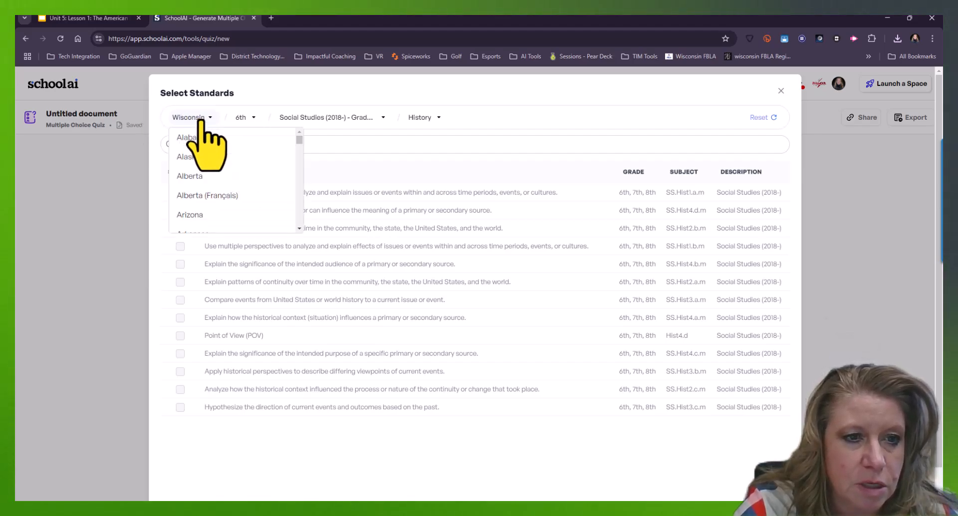
{"action": "left_click", "coordinate": [204, 122]}
{"action": "left_click", "coordinate": [246, 120]}
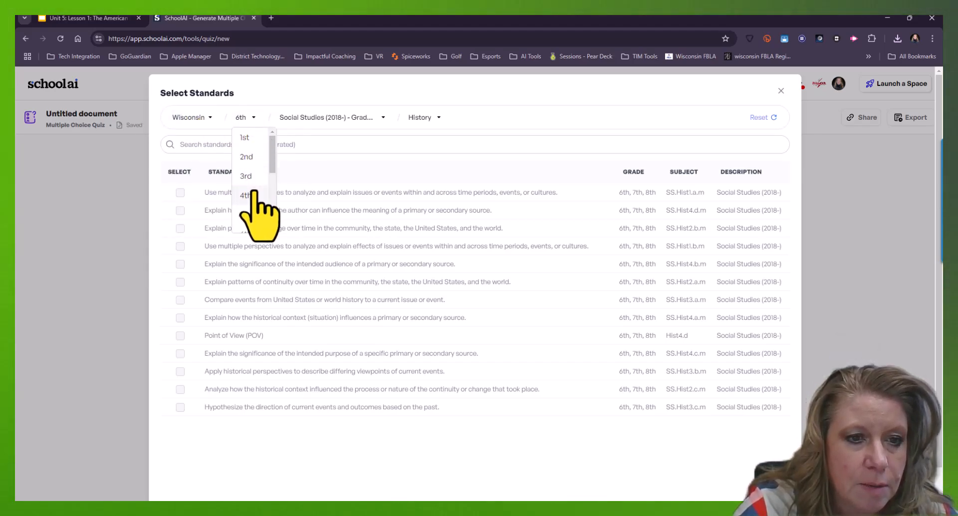
{"action": "scroll", "coordinate": [255, 200], "scroll_direction": "down", "scroll_amount": 2}
{"action": "left_click", "coordinate": [254, 167]}
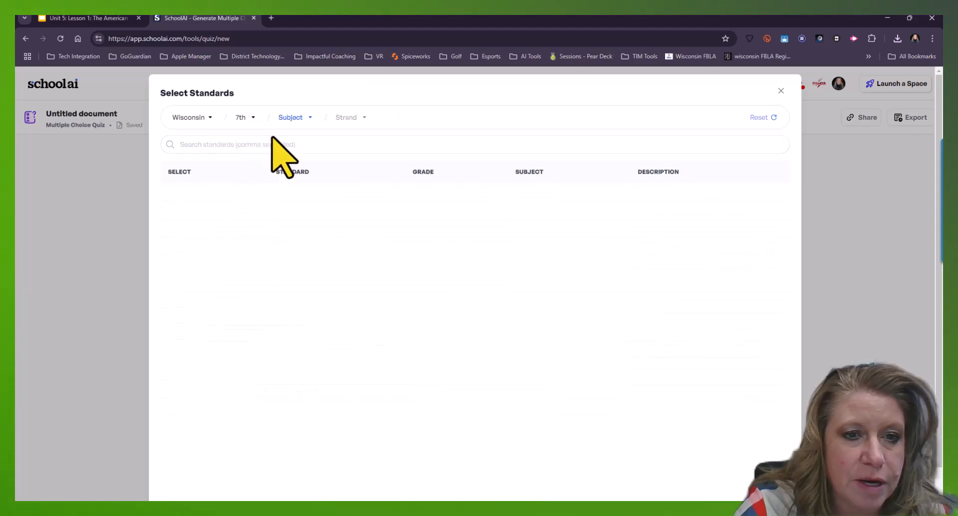
Filter the standards by the subject Social Studies (2018-) - Grades 6, 7, 8 and the History strand
{"action": "left_click", "coordinate": [303, 119]}
{"action": "scroll", "coordinate": [319, 150], "scroll_direction": "down", "scroll_amount": 5}
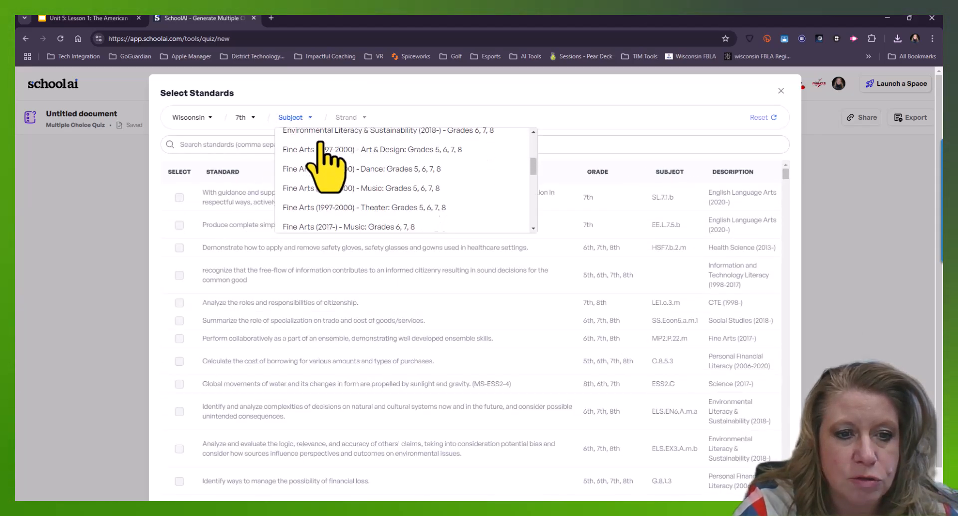
{"action": "scroll", "coordinate": [324, 165], "scroll_direction": "down", "scroll_amount": 5}
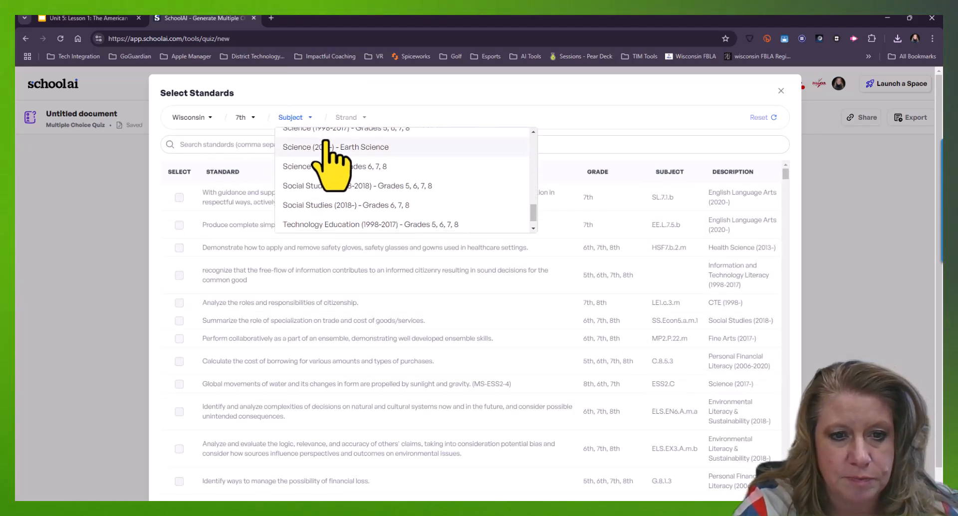
{"action": "scroll", "coordinate": [326, 150], "scroll_direction": "down", "scroll_amount": 1}
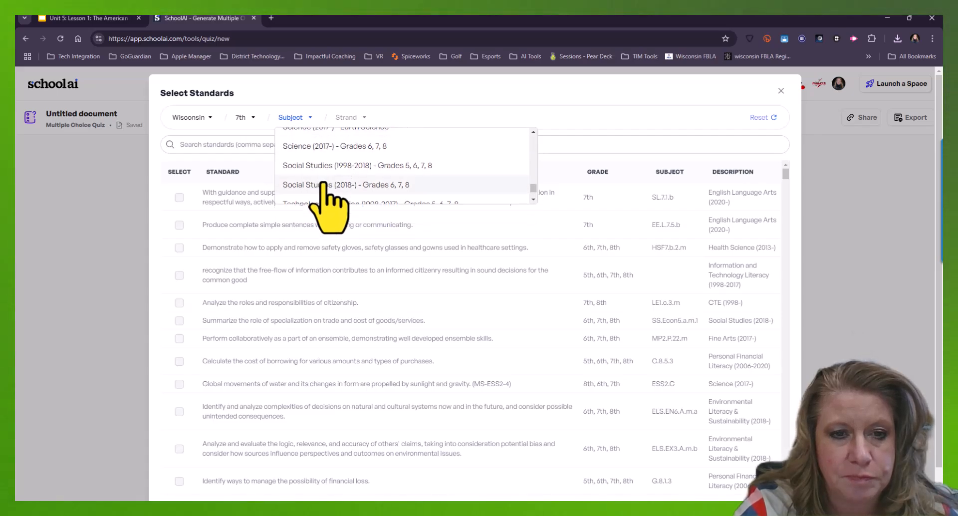
{"action": "left_click", "coordinate": [379, 182]}
{"action": "left_click", "coordinate": [438, 122]}
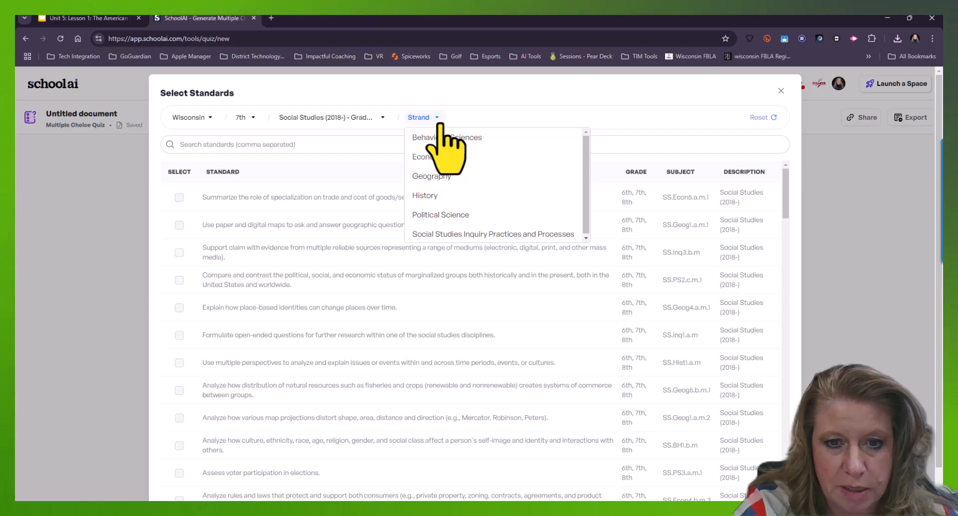
{"action": "left_click", "coordinate": [438, 196]}
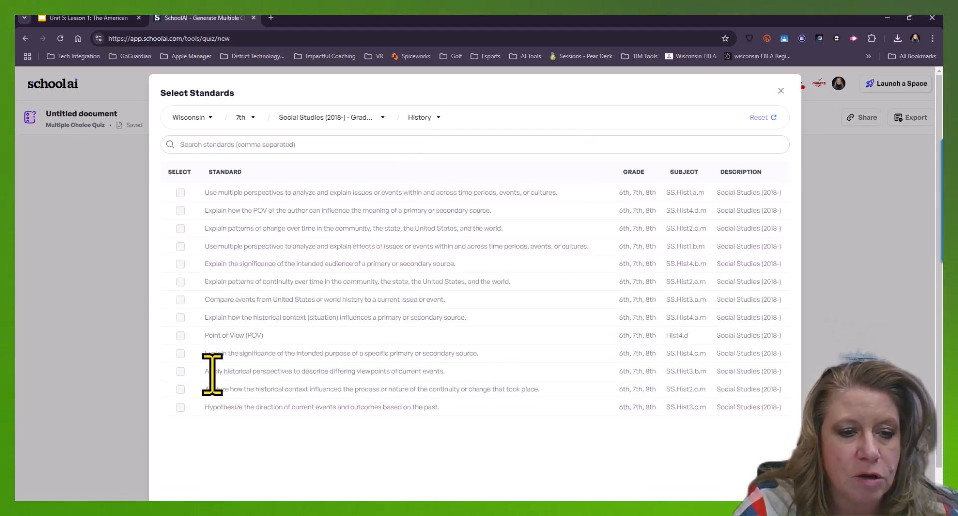
Add the SS.Hist3.a.m and Hist4.d standards to the quiz, then remove Hist4.d again
{"action": "left_click", "coordinate": [180, 300]}
{"action": "left_click", "coordinate": [180, 335]}
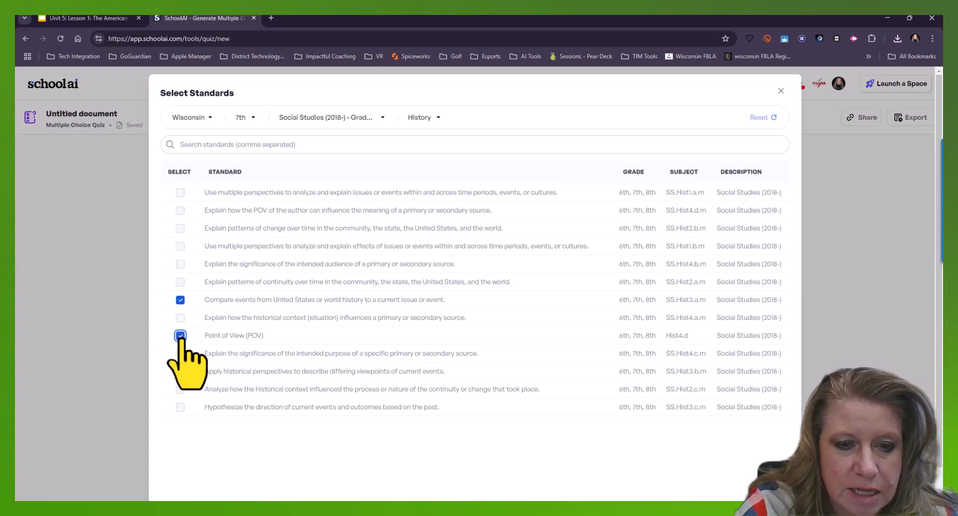
{"action": "left_click", "coordinate": [842, 260]}
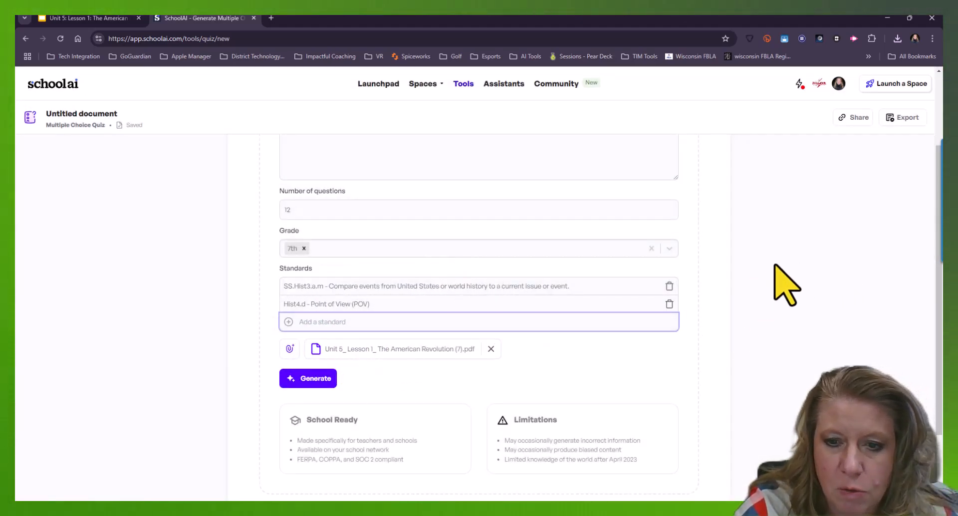
{"action": "left_click", "coordinate": [669, 304]}
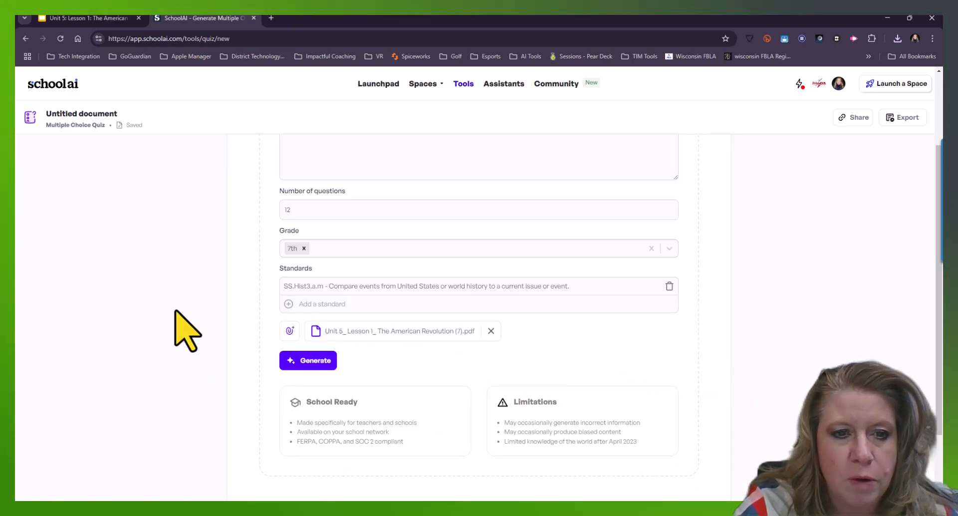
Generate the multiple choice quiz and review the generated questions and answer key
{"action": "scroll", "coordinate": [348, 195], "scroll_direction": "up", "scroll_amount": 2}
{"action": "scroll", "coordinate": [306, 353], "scroll_direction": "down", "scroll_amount": 1}
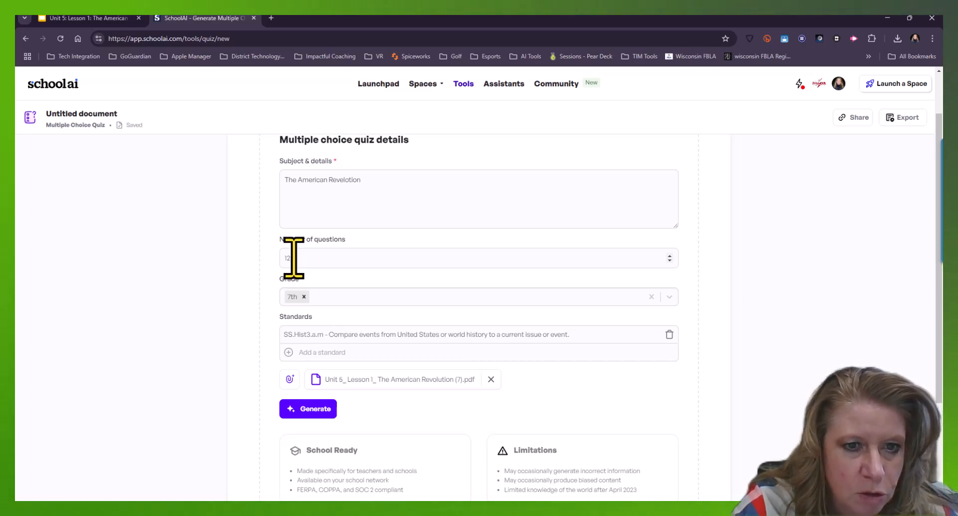
{"action": "left_click", "coordinate": [313, 412]}
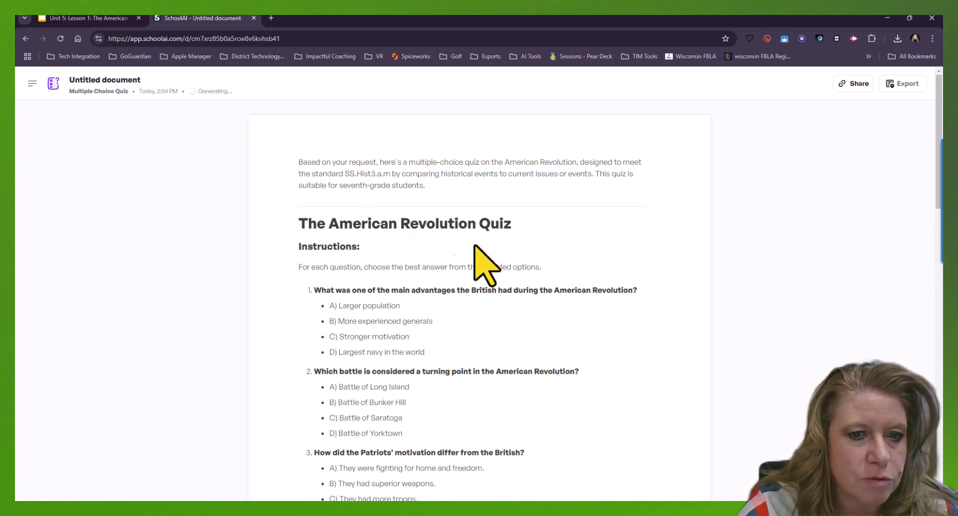
{"action": "scroll", "coordinate": [494, 256], "scroll_direction": "down", "scroll_amount": 5}
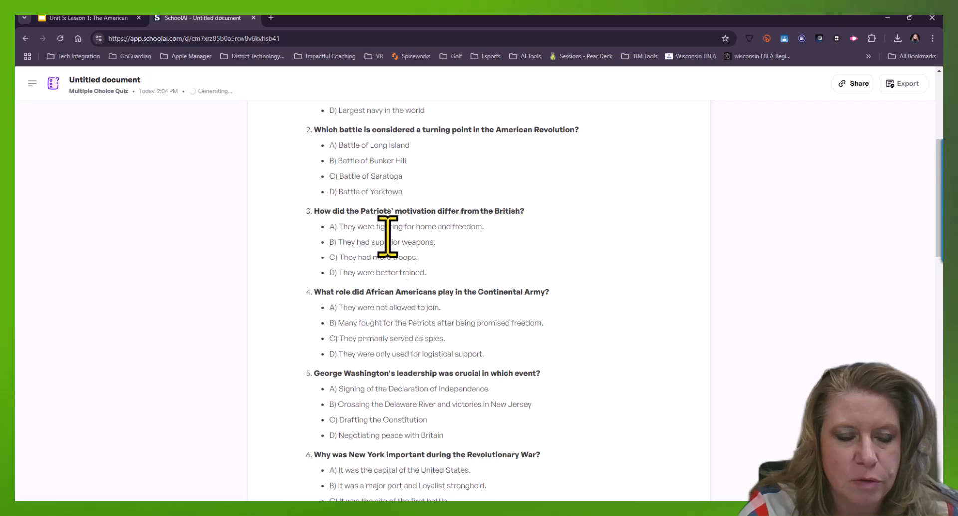
{"action": "scroll", "coordinate": [426, 307], "scroll_direction": "down", "scroll_amount": 7}
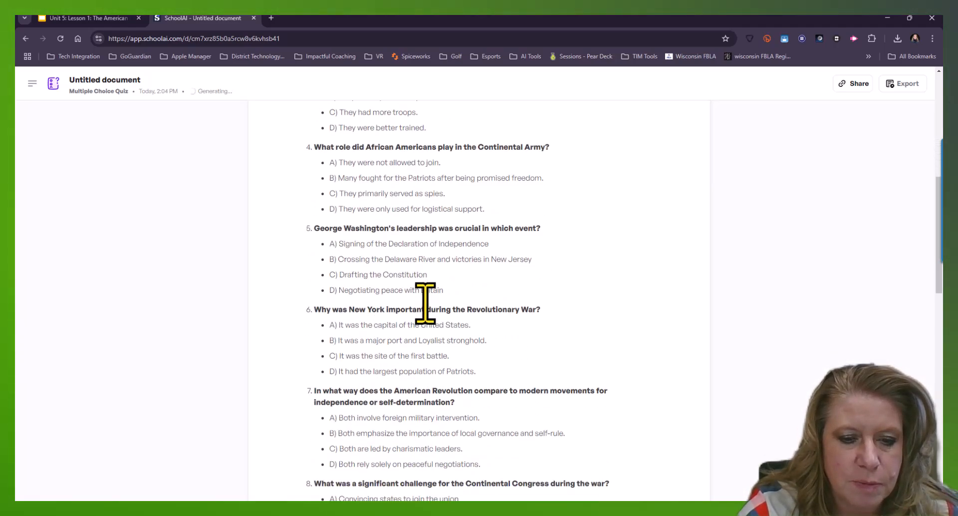
{"action": "scroll", "coordinate": [429, 302], "scroll_direction": "down", "scroll_amount": 10}
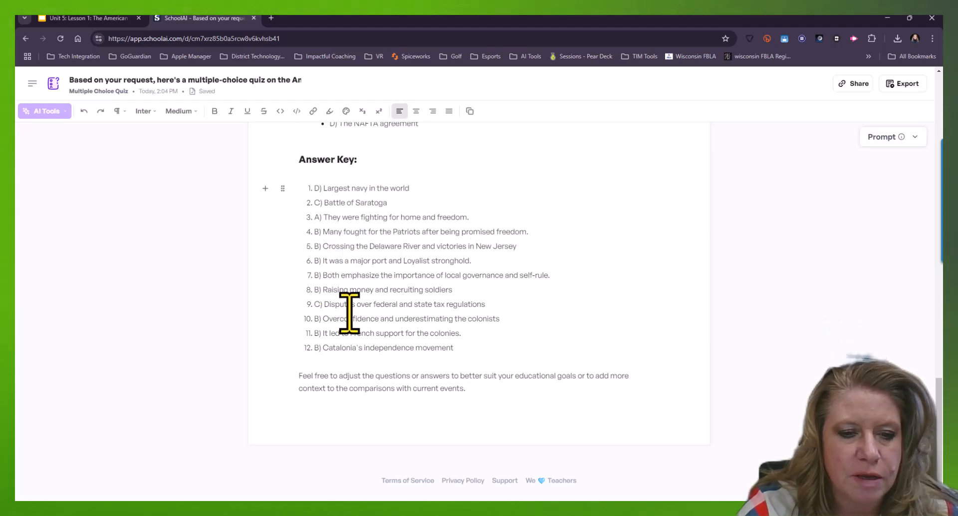
{"action": "scroll", "coordinate": [351, 323], "scroll_direction": "up", "scroll_amount": 15}
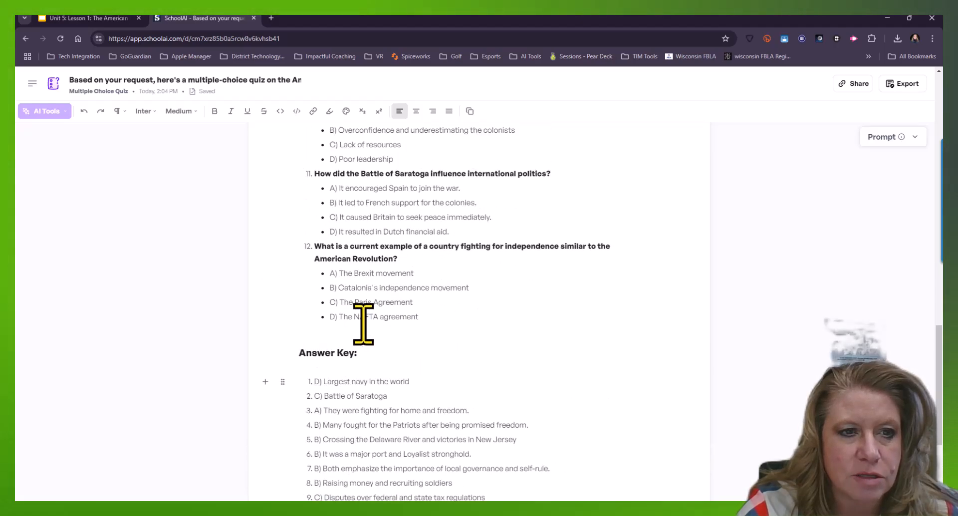
Rename the quiz document as 7th grade American Revolution
{"action": "triple_click", "coordinate": [139, 84]}
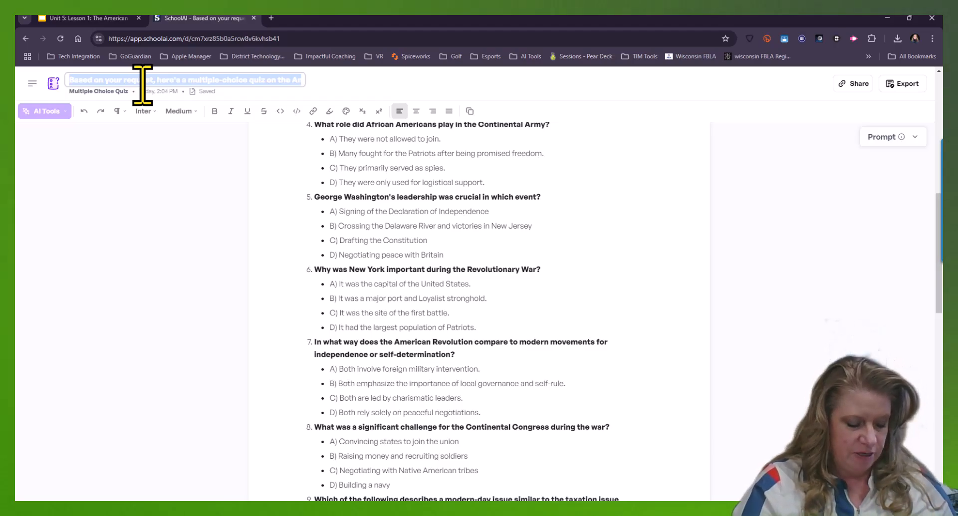
{"action": "type", "text": "7th"}
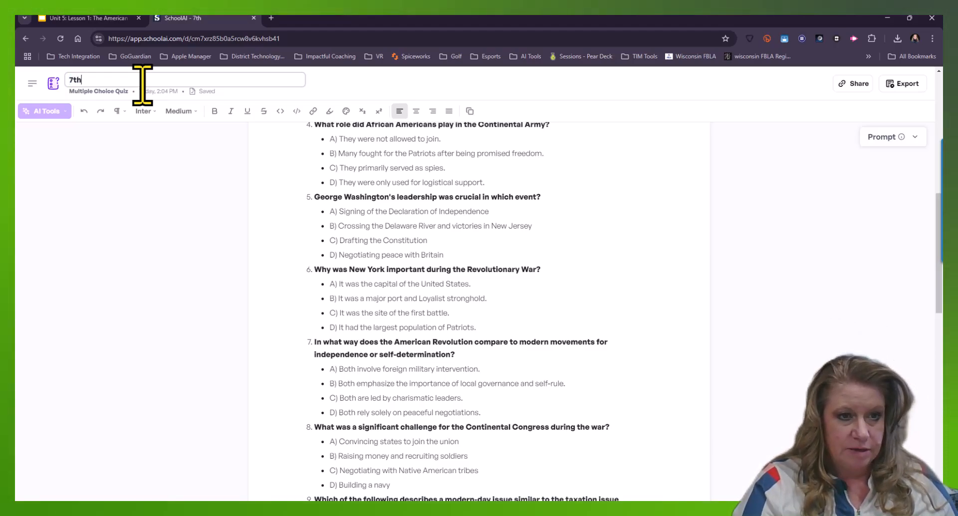
{"action": "type", "text": " grade A"}
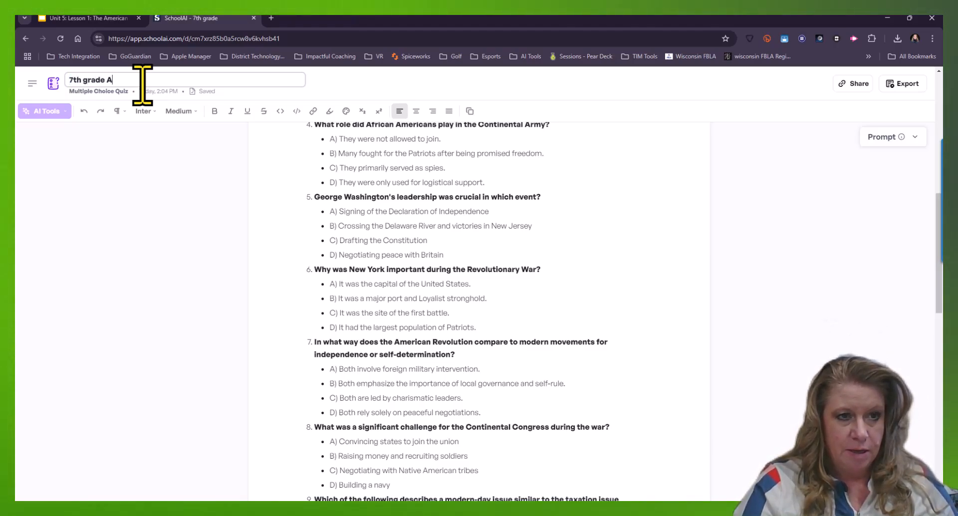
{"action": "type", "text": "merican Revolution"}
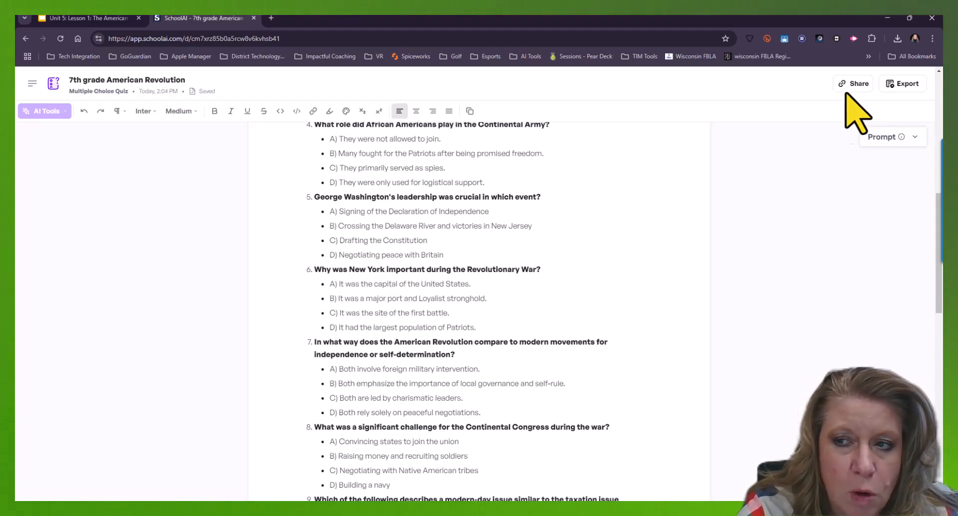
Export the quiz to a Google Form
{"action": "left_click", "coordinate": [905, 85]}
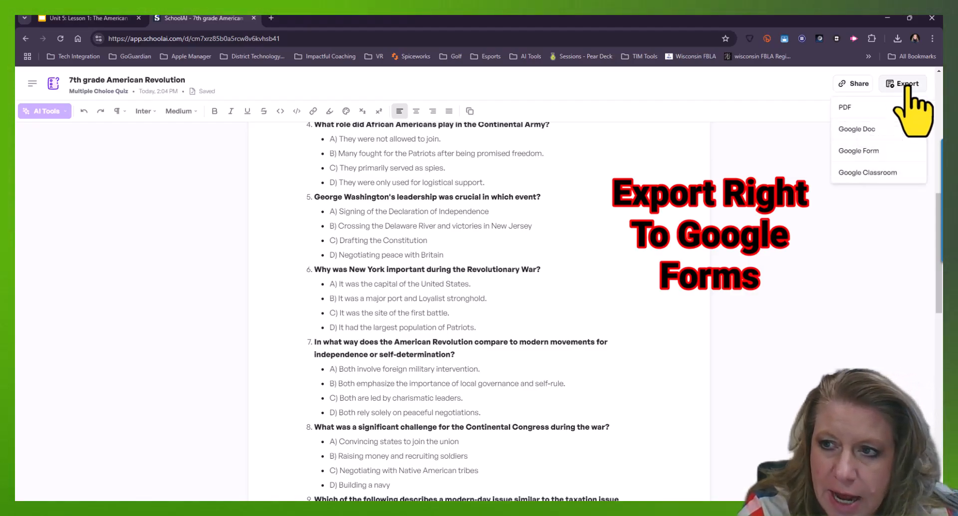
{"action": "left_click", "coordinate": [859, 151]}
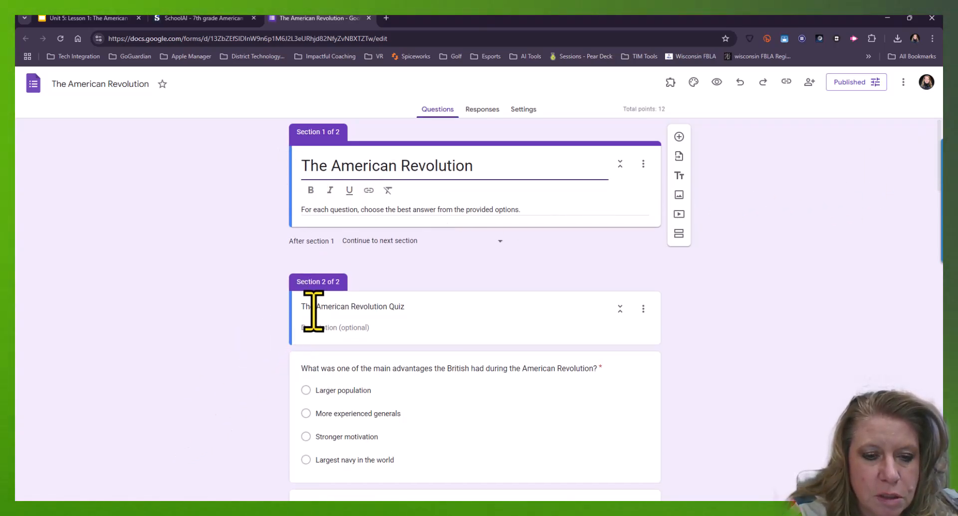
{"action": "scroll", "coordinate": [313, 311], "scroll_direction": "down", "scroll_amount": 3}
{"action": "scroll", "coordinate": [521, 187], "scroll_direction": "down", "scroll_amount": 1}
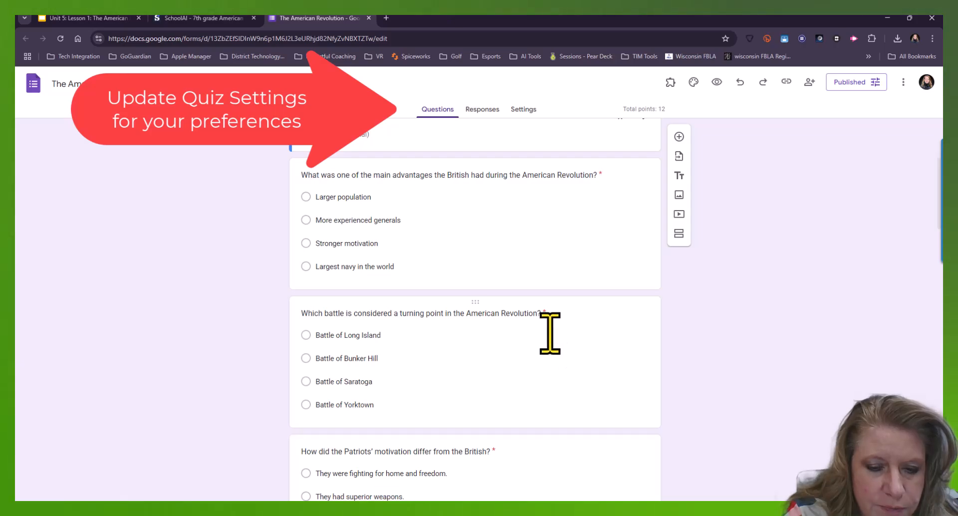
{"action": "scroll", "coordinate": [550, 333], "scroll_direction": "down", "scroll_amount": 15}
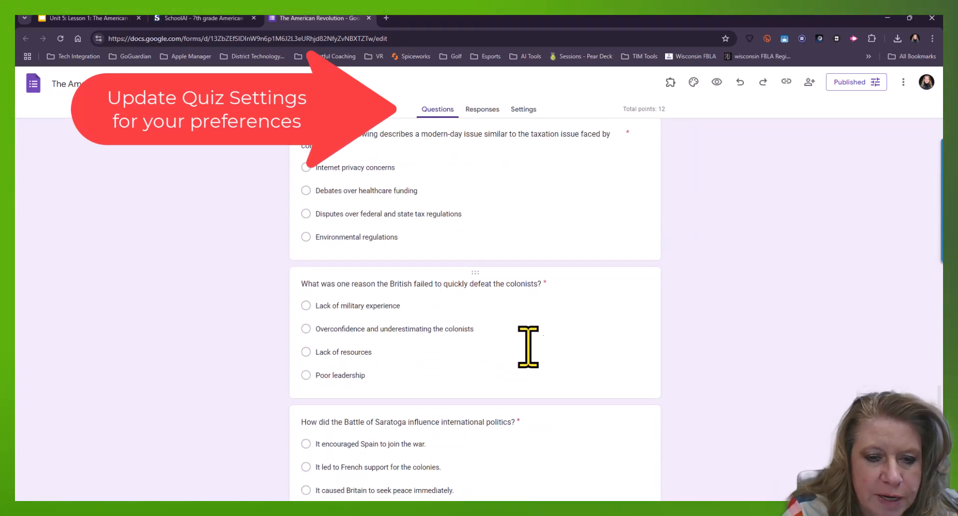
Open the answer key of the question on why the British failed to quickly defeat the colonists
{"action": "left_click", "coordinate": [504, 285]}
{"action": "scroll", "coordinate": [399, 414], "scroll_direction": "down", "scroll_amount": 1}
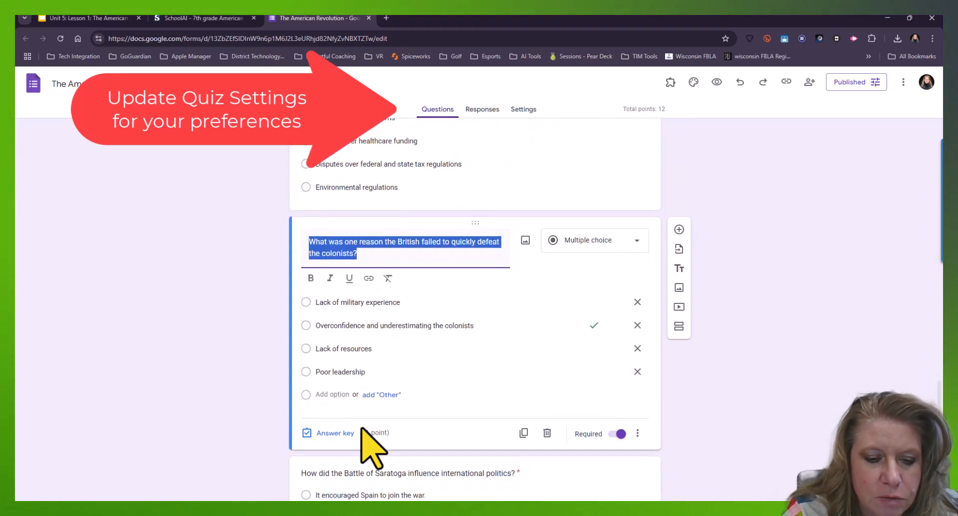
{"action": "left_click", "coordinate": [329, 433]}
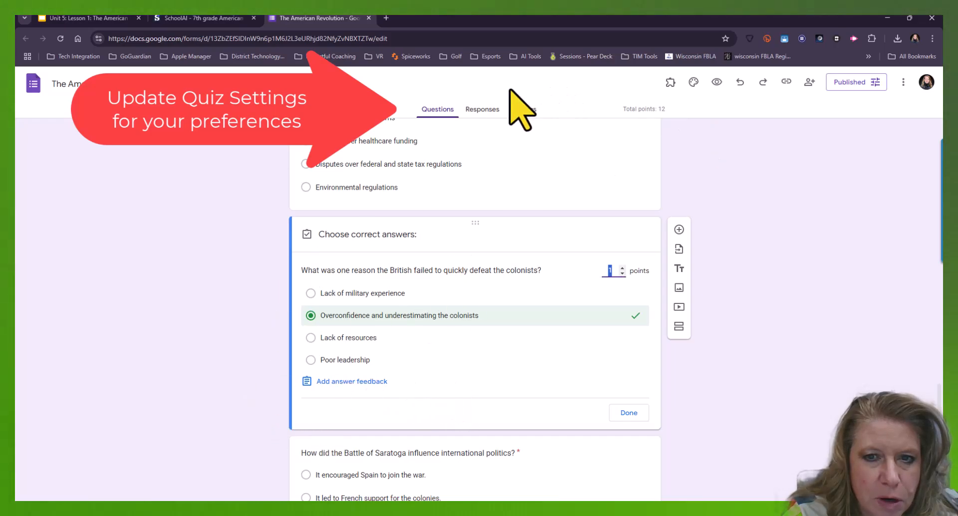
In the form's quiz settings, release grades later after manual review and turn on Locked mode
{"action": "left_click", "coordinate": [521, 111]}
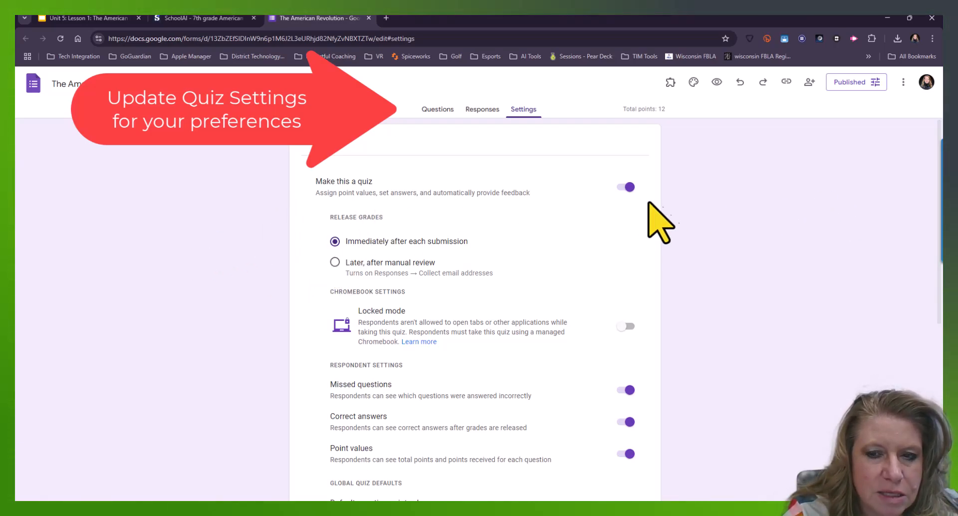
{"action": "left_click", "coordinate": [335, 262]}
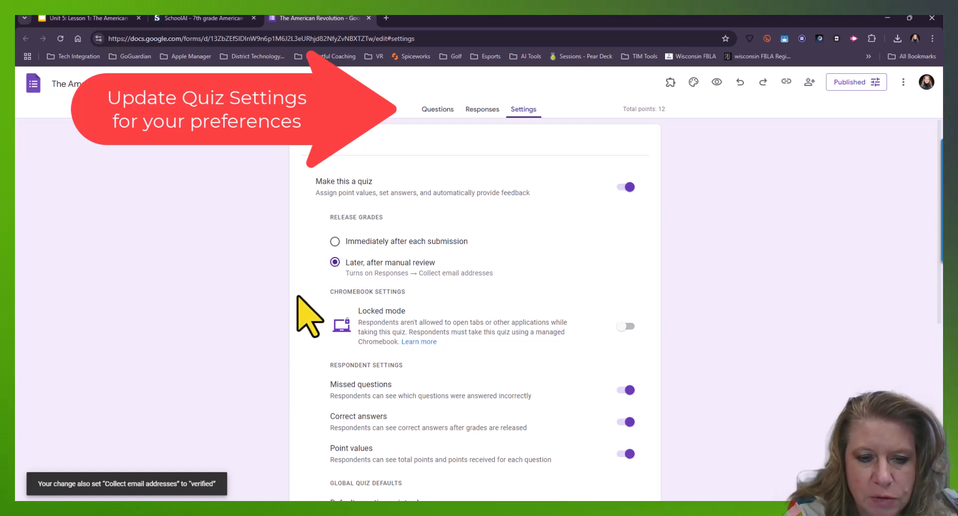
{"action": "left_click", "coordinate": [624, 326]}
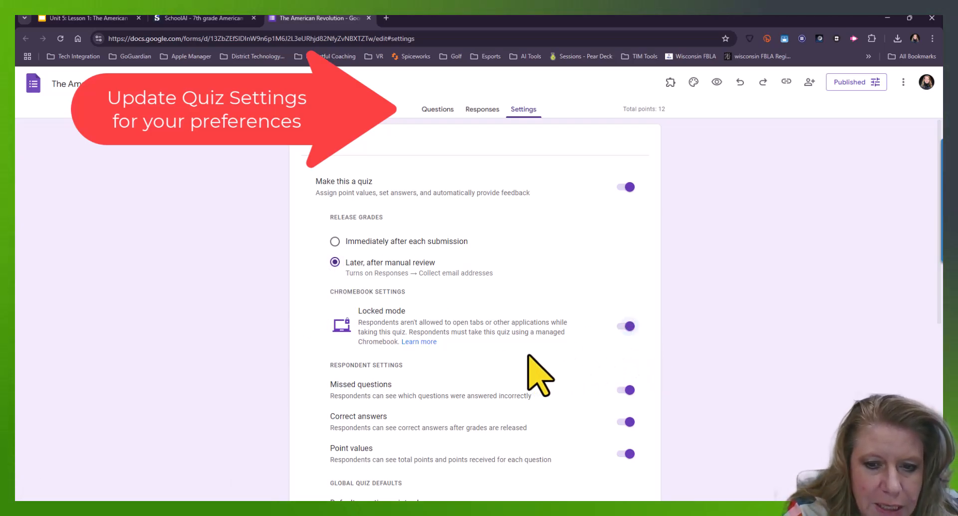
Turn off the Missed questions and Correct answers respondent settings and return to the questions
{"action": "scroll", "coordinate": [539, 374], "scroll_direction": "down", "scroll_amount": 3}
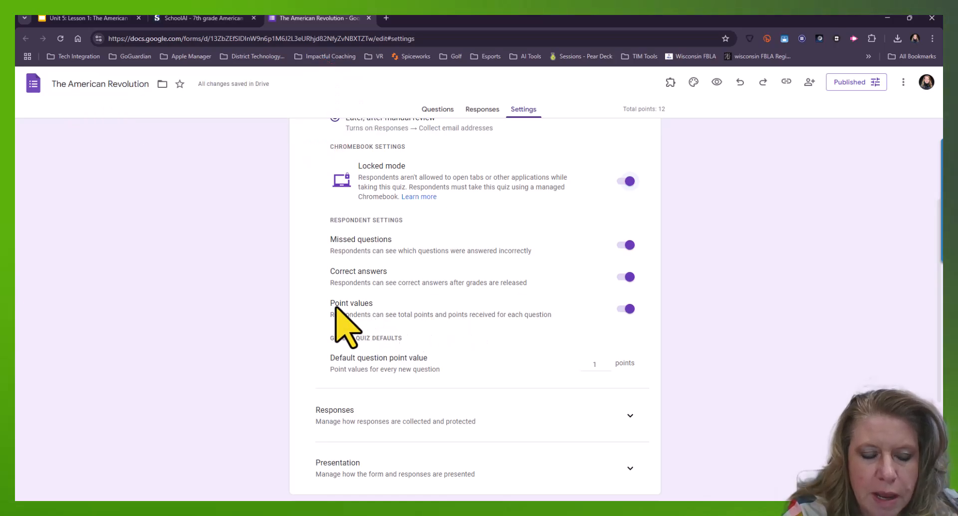
{"action": "left_click", "coordinate": [624, 307]}
{"action": "left_click", "coordinate": [624, 276]}
{"action": "left_click", "coordinate": [624, 247]}
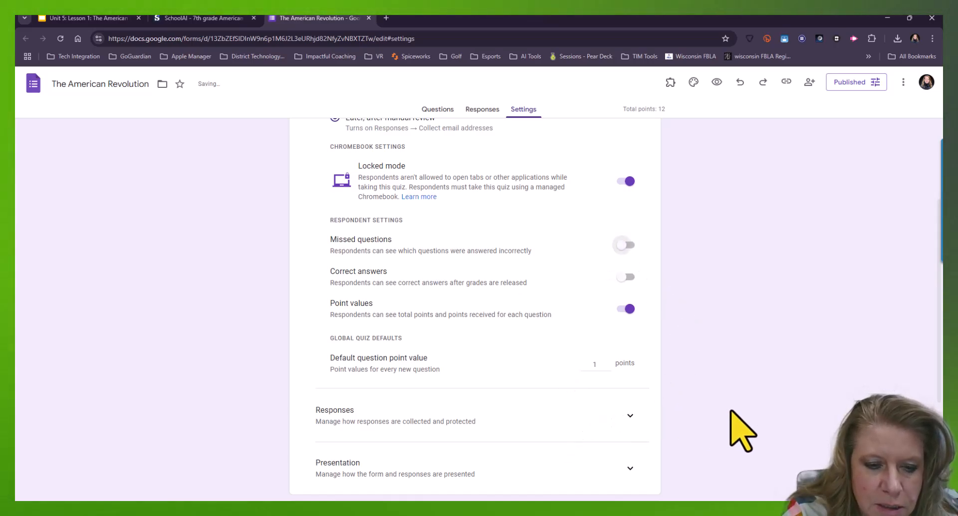
{"action": "scroll", "coordinate": [733, 417], "scroll_direction": "down", "scroll_amount": 2}
{"action": "scroll", "coordinate": [733, 419], "scroll_direction": "up", "scroll_amount": 5}
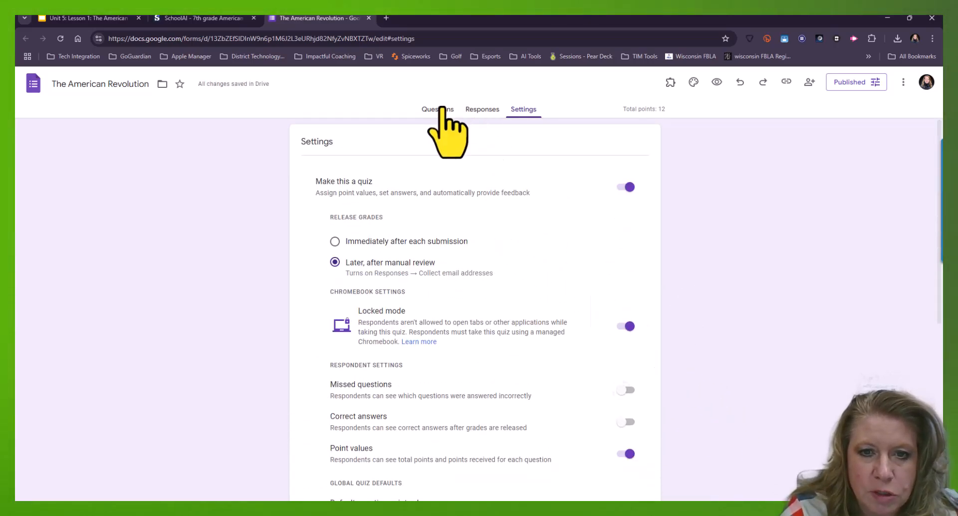
{"action": "left_click", "coordinate": [439, 109]}
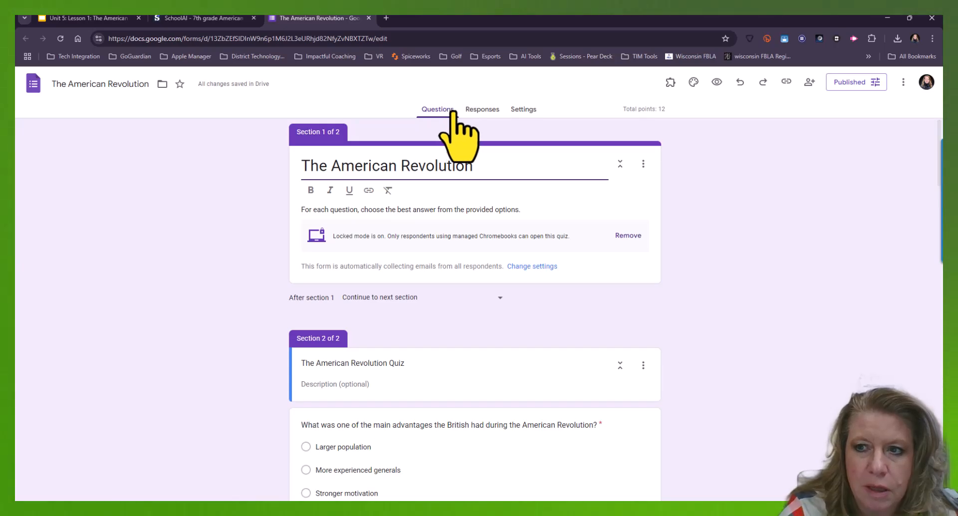